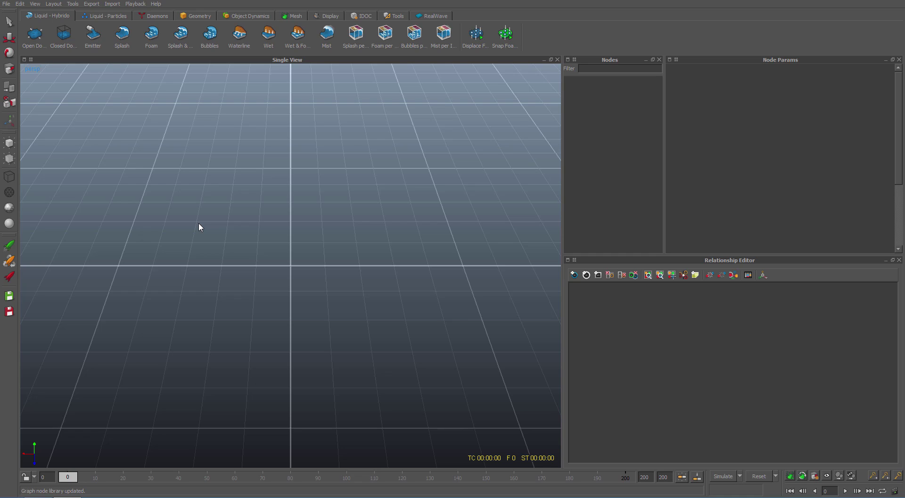
# Reopen the recent workspace G:/Realflow to Modo/Vessel.flw in RealFlow 2014.
pyautogui.click(8, 6)
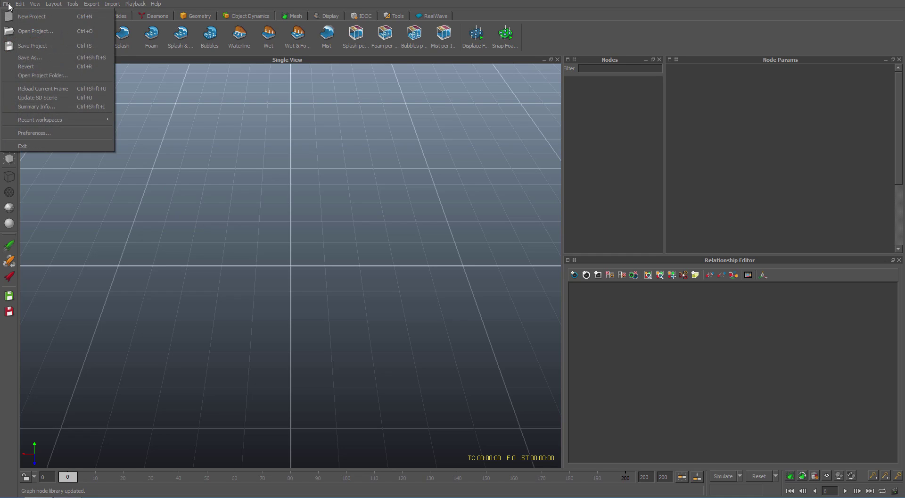
pyautogui.moveTo(49, 121)
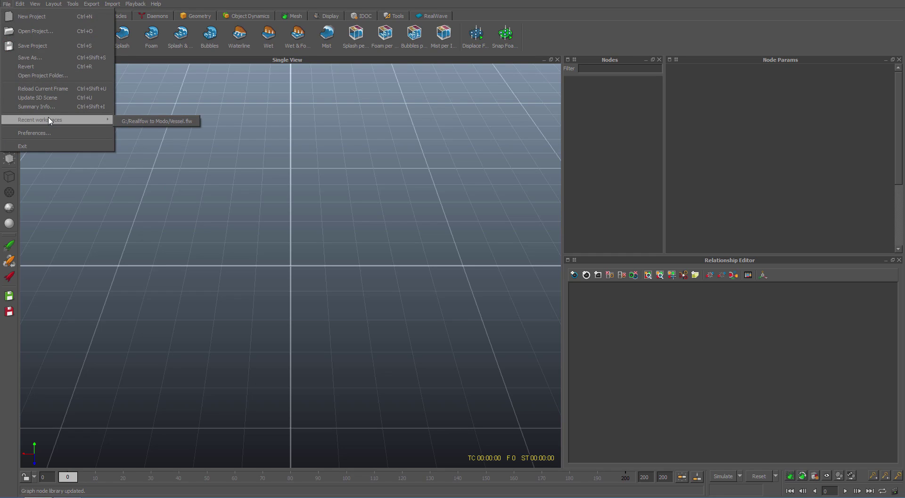
pyautogui.click(130, 121)
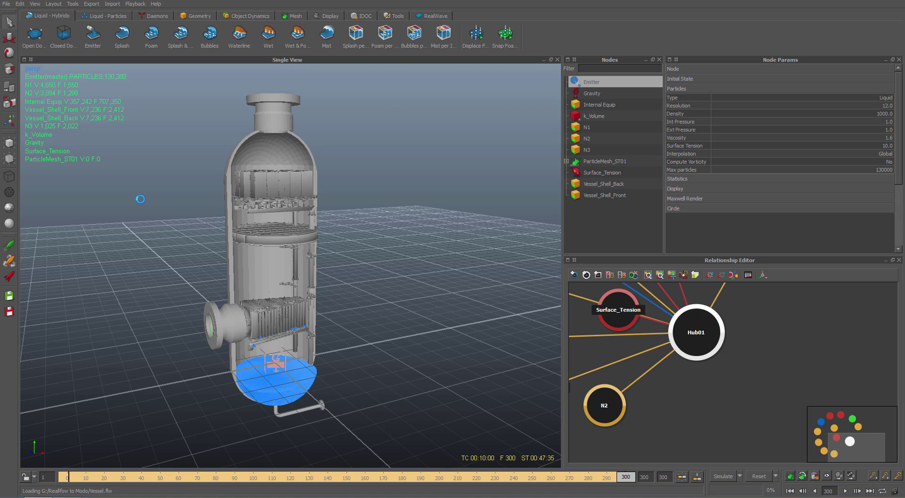
# Fit all nodes in the Relationship Editor and scrub the cached liquid simulation from frame 0 to 300.
pyautogui.click(650, 275)
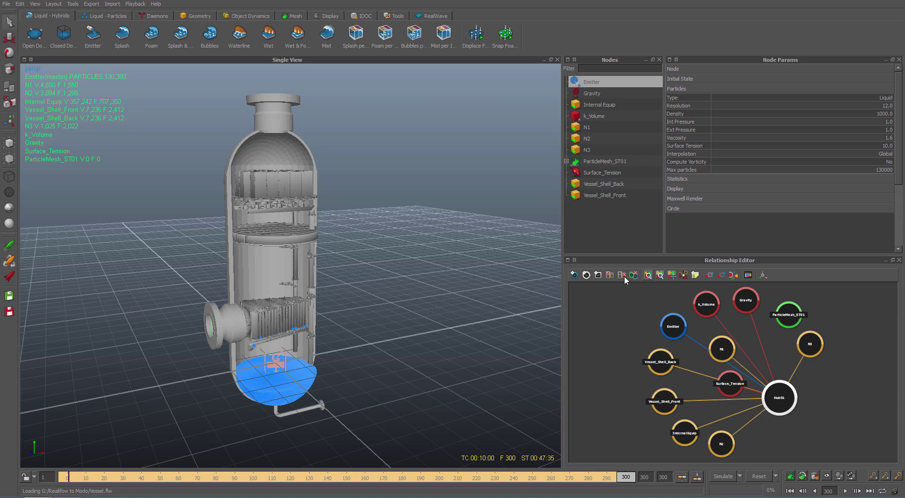
pyautogui.click(60, 480)
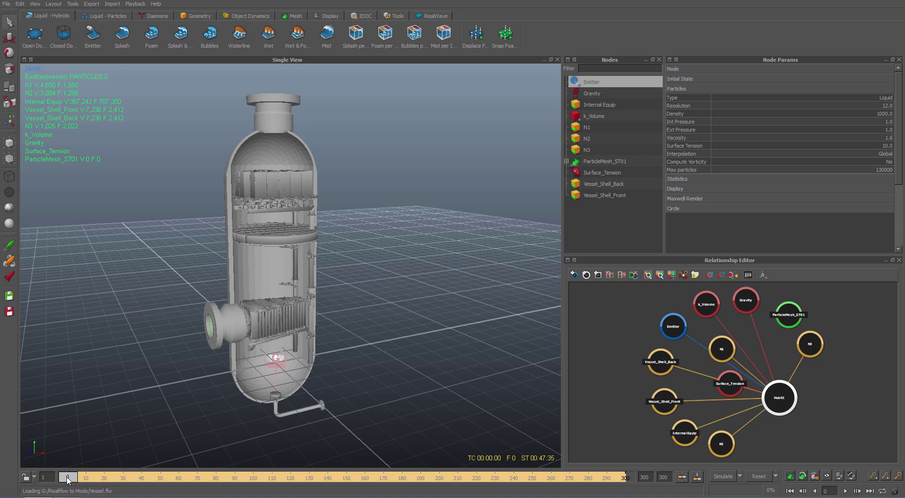
pyautogui.moveTo(67, 480); pyautogui.dragTo(630, 479)
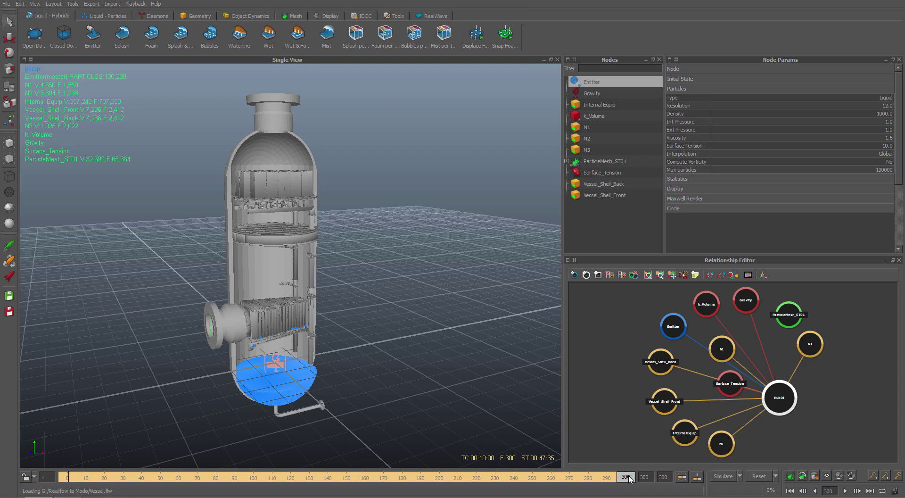
# In Export Central, expand Emitter and ParticleMesh_ST01, tick Internal Equip, and finish with Done.
pyautogui.press('F12')
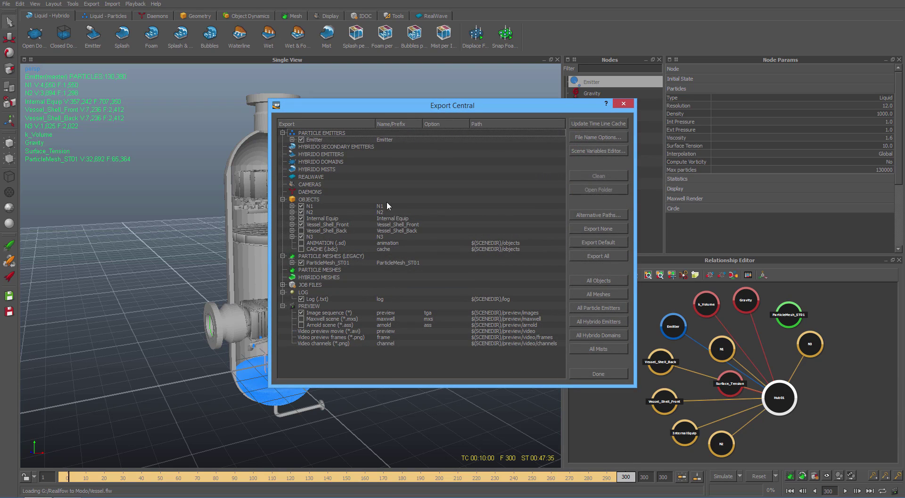
pyautogui.click(292, 140)
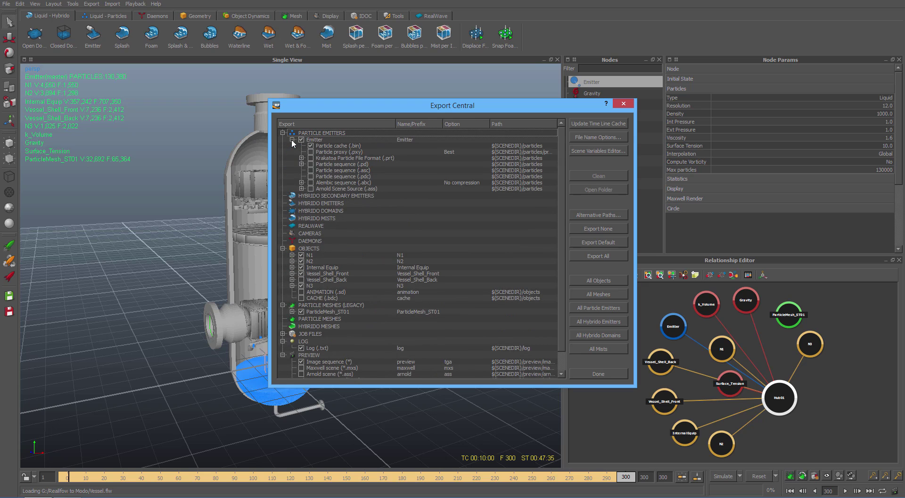
pyautogui.click(293, 312)
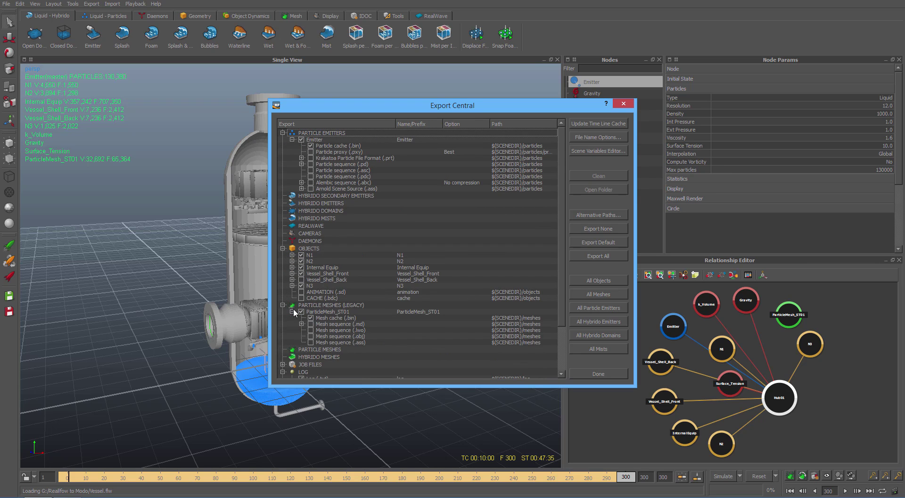
pyautogui.click(301, 267)
pyautogui.click(607, 370)
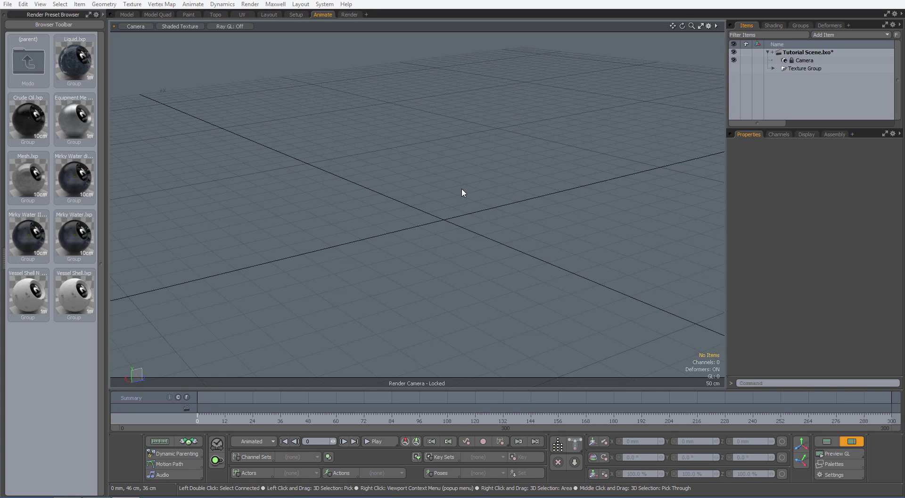
# Add a Realflow Particles item from Particles > Point Clouds to the Tutorial Scene.
pyautogui.click(846, 32)
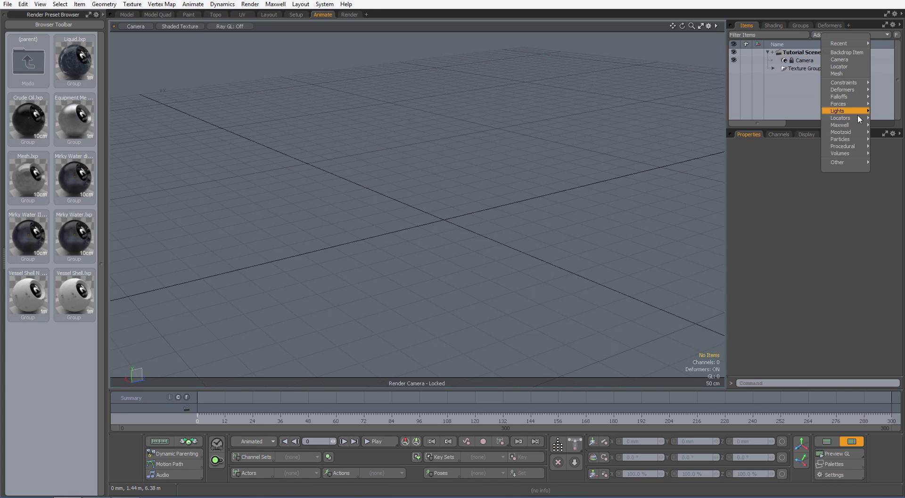
pyautogui.moveTo(849, 139)
pyautogui.moveTo(802, 160)
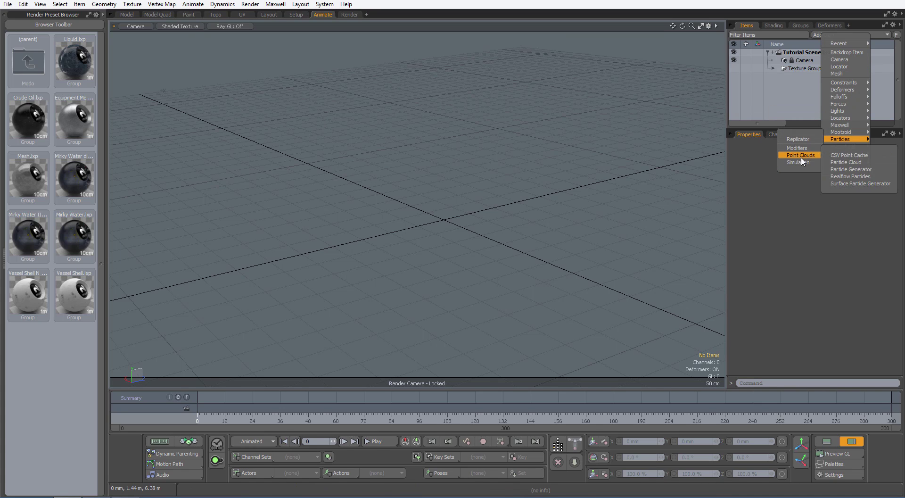
pyautogui.click(843, 176)
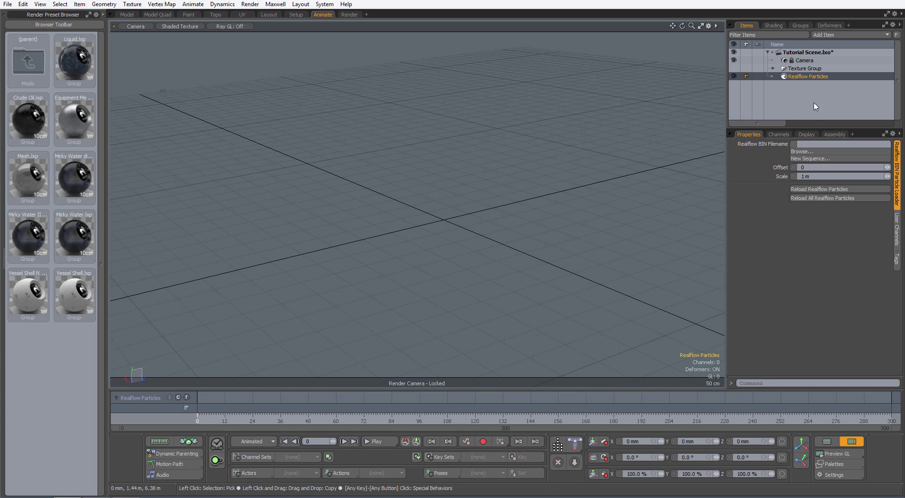
# Rotate the Realflow Particles item -90° around Y.
pyautogui.click(688, 457)
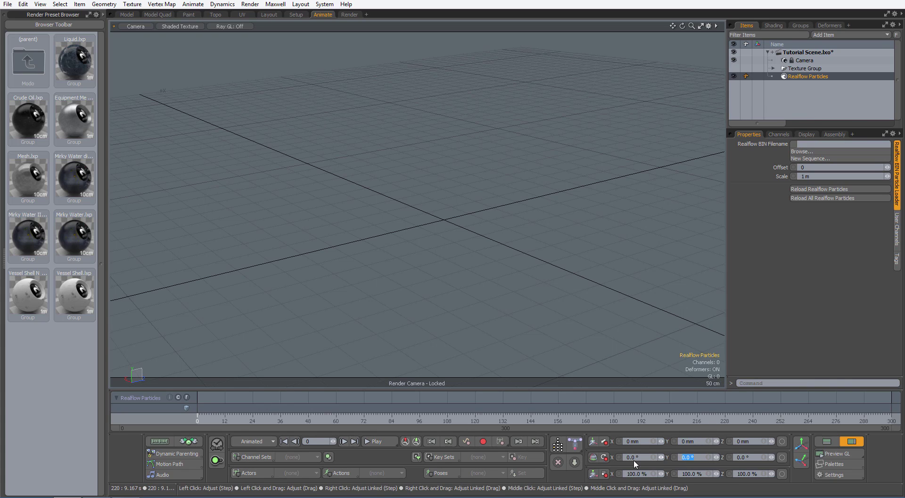
pyautogui.write('-90')
pyautogui.press('Return')
# Load the Emitter_0000 particle cache sequence from the particles folder.
pyautogui.click(825, 153)
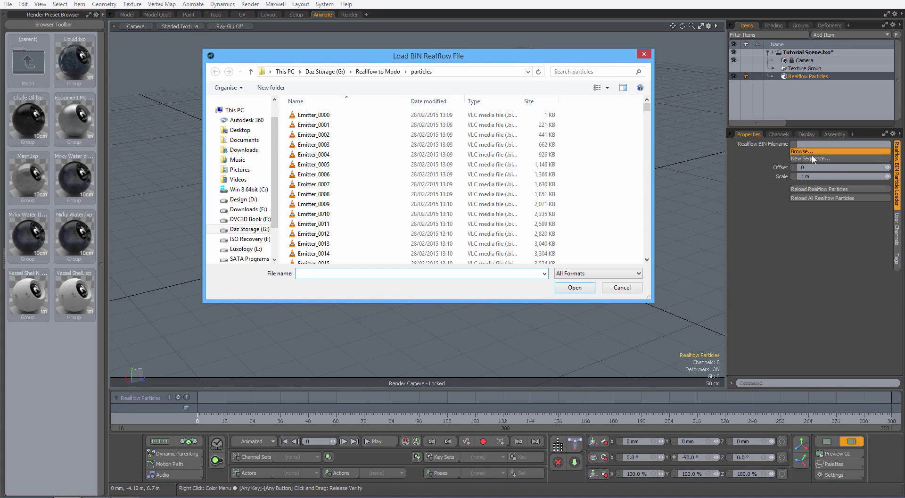
pyautogui.click(308, 118)
pyautogui.click(569, 289)
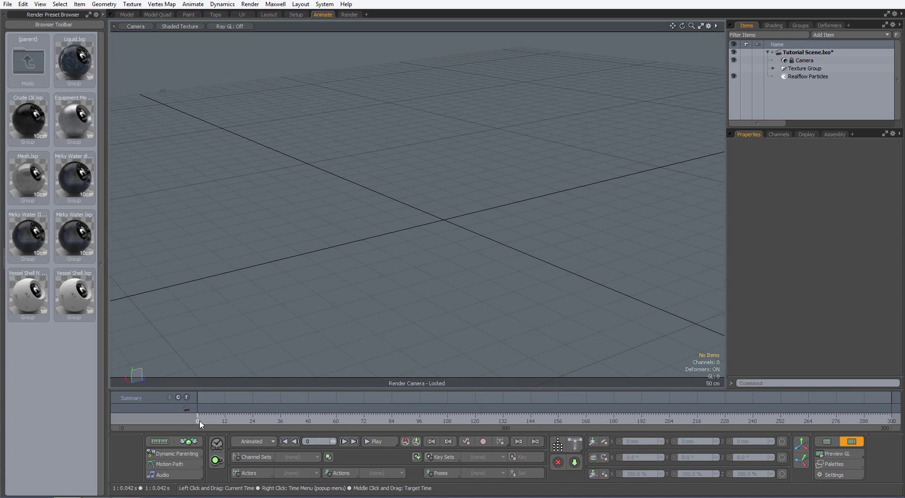
# Scrub the timeline and stop at frame 54 to show particles filling the vessel dome.
pyautogui.moveTo(200, 423); pyautogui.dragTo(892, 420)
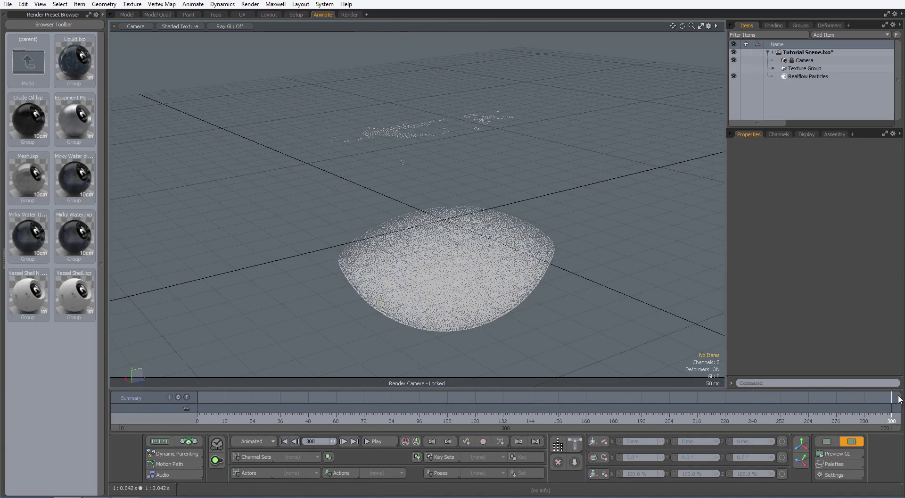
pyautogui.click(324, 421)
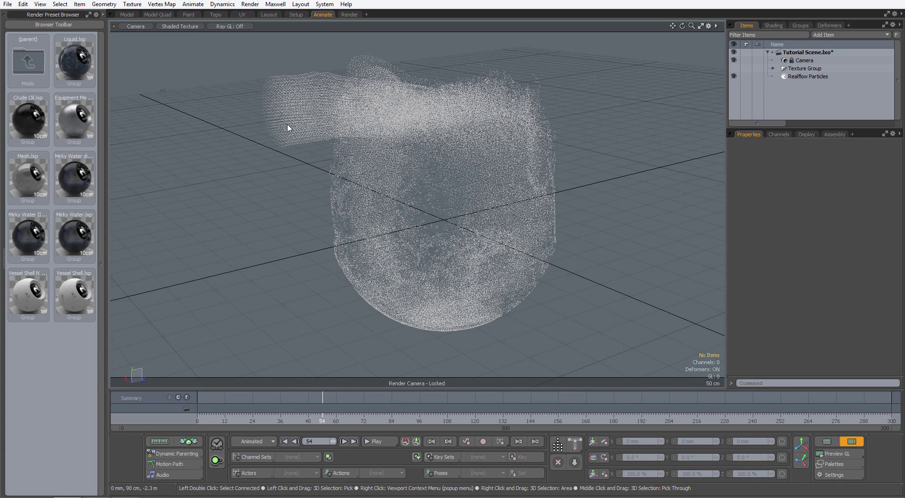
pyautogui.click(250, 4)
pyautogui.click(253, 16)
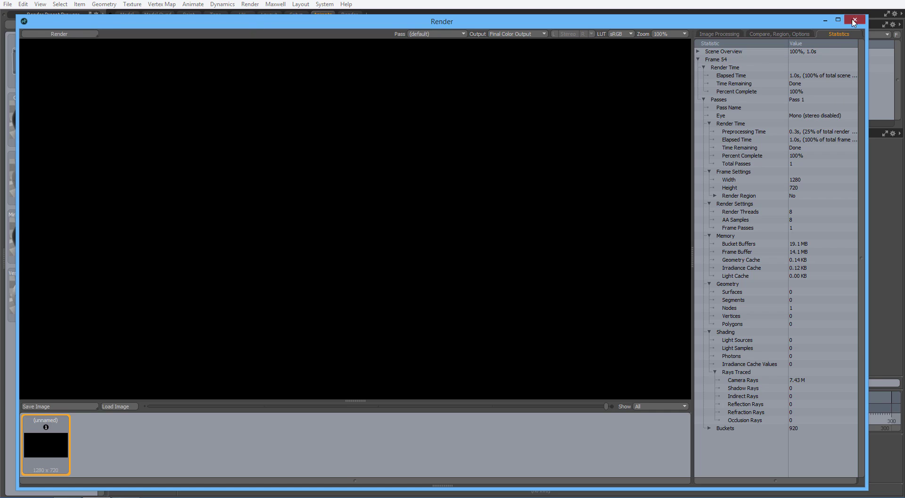
pyautogui.click(854, 20)
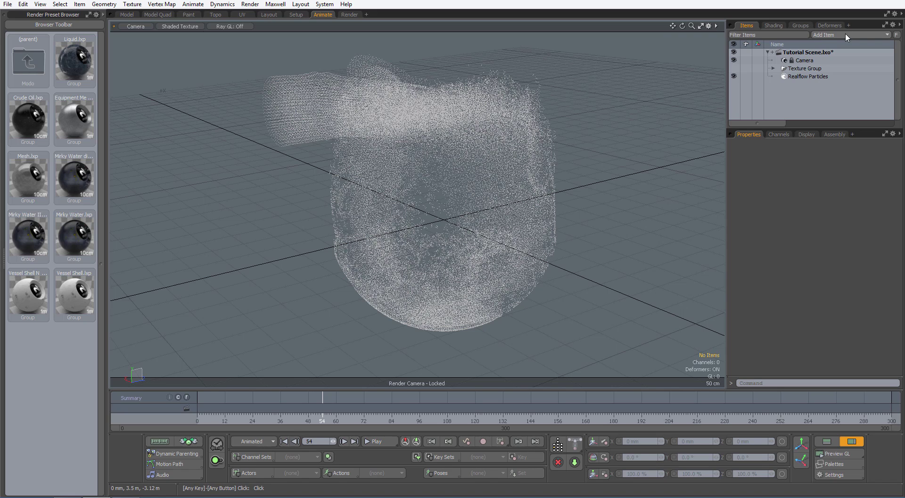
# Add a Blob volume item to the Tutorial Scene.
pyautogui.click(847, 35)
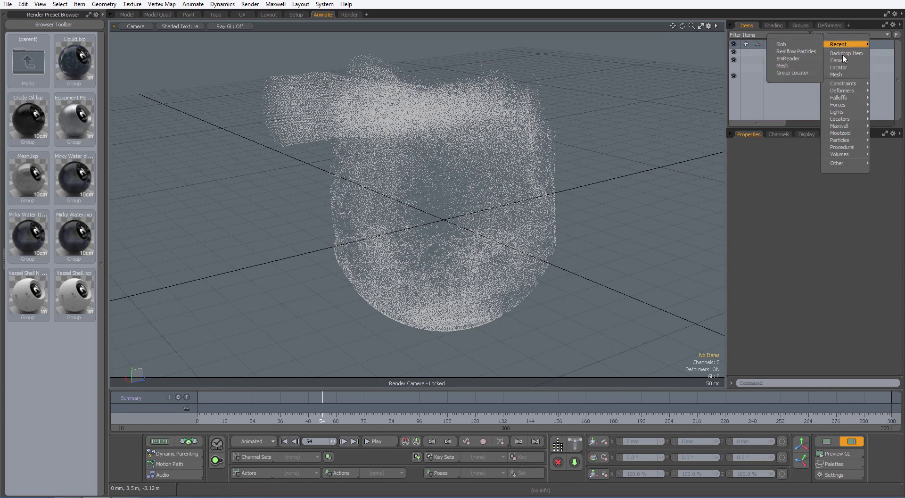
pyautogui.moveTo(847, 156)
pyautogui.click(805, 154)
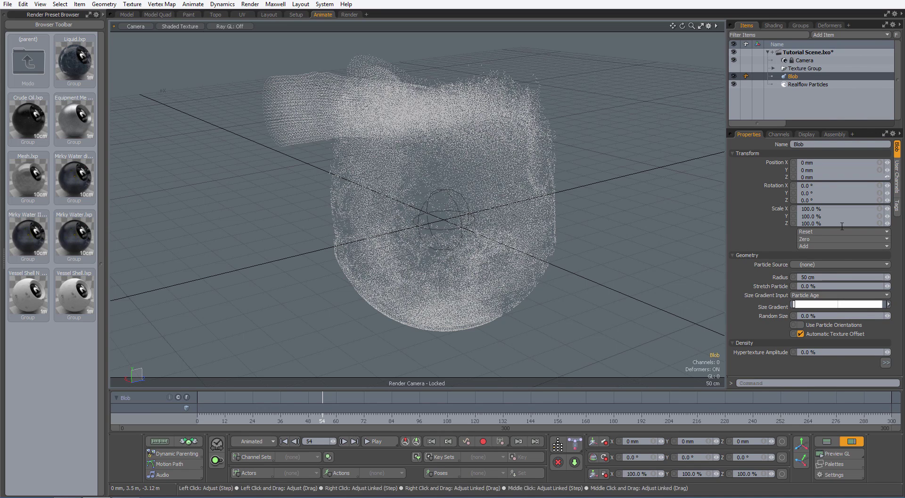
# Keep the Blob radius at 8 mm and set its Particle Source to Realflow Particles.
pyautogui.click(823, 279)
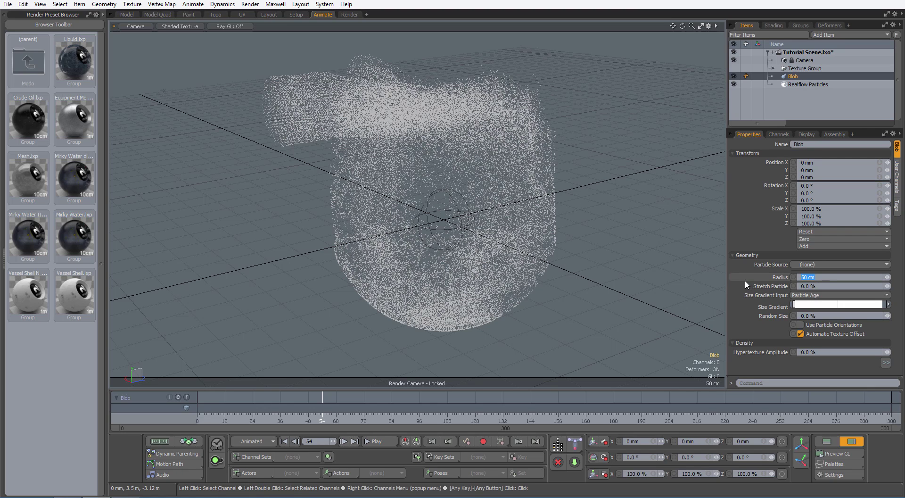
pyautogui.press('Return')
pyautogui.click(805, 265)
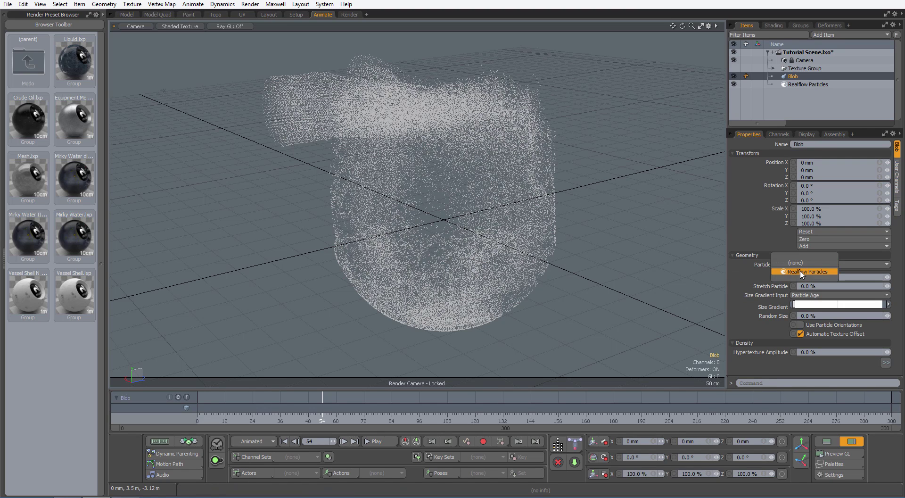
pyautogui.click(800, 271)
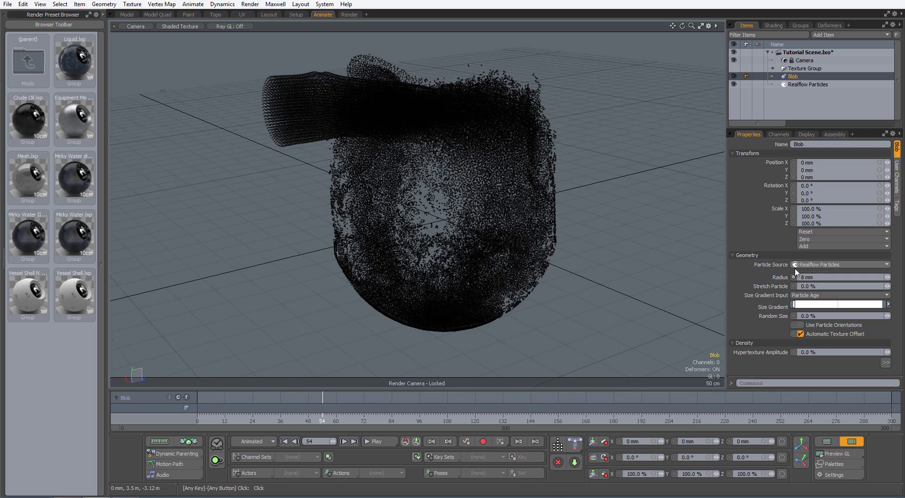
# Render the current frame to view the particle blobs.
pyautogui.click(253, 7)
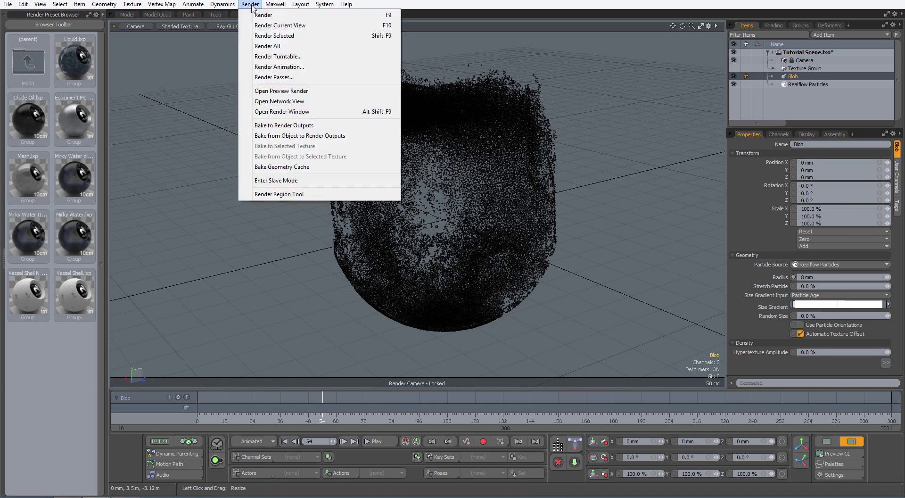
pyautogui.click(254, 15)
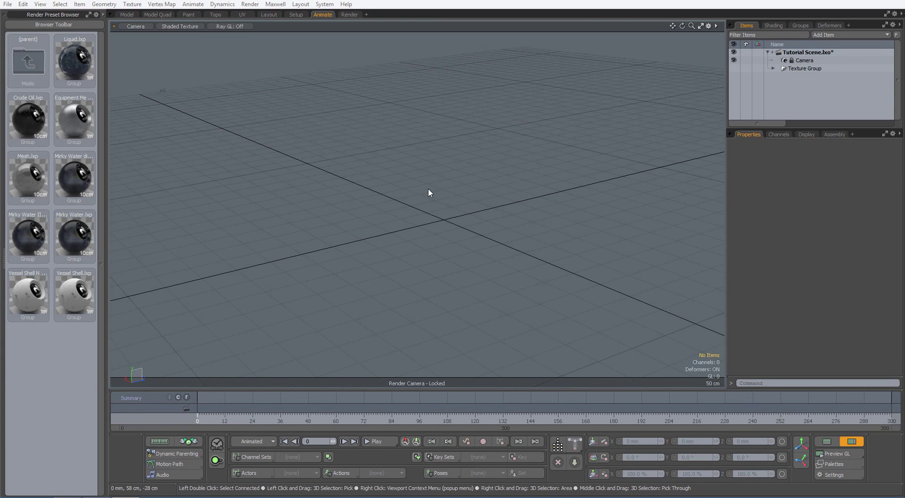
# Add an emReader item from Add Item > Mootzoid.
pyautogui.click(857, 35)
pyautogui.moveTo(858, 137)
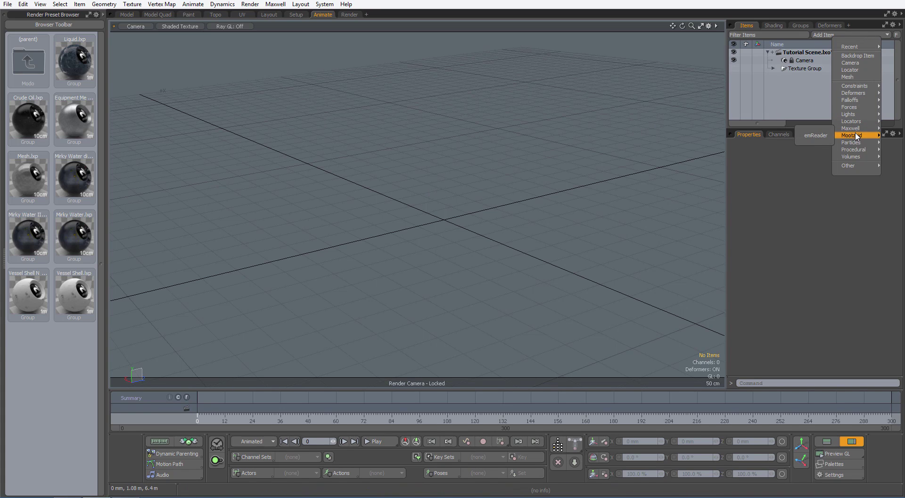
pyautogui.click(816, 135)
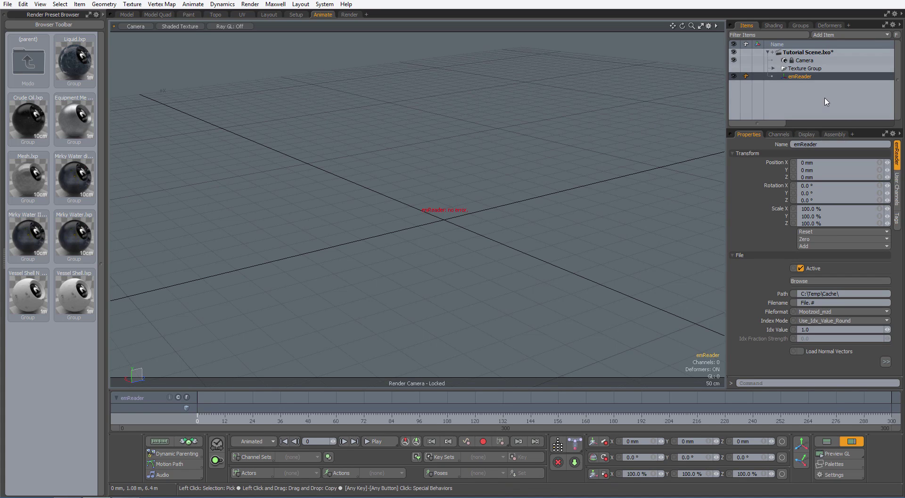
# Set the emReader's Idx Value to 0.0.
pyautogui.click(820, 328)
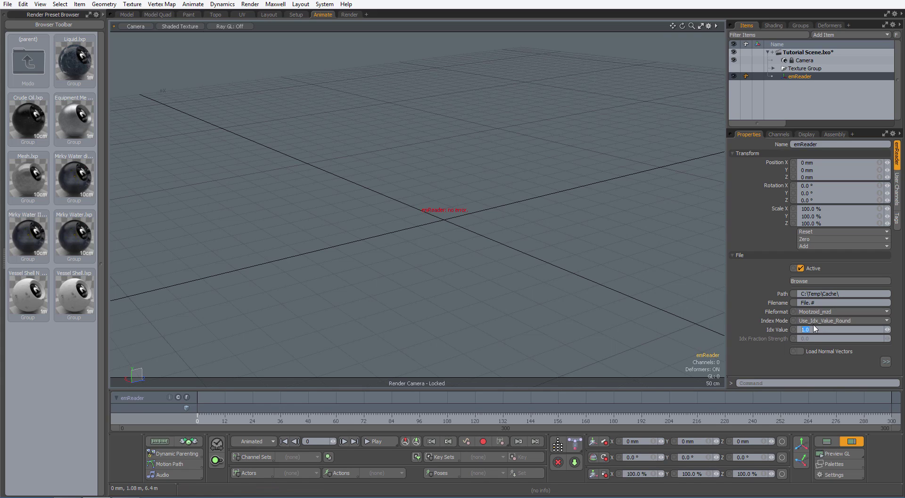
pyautogui.write('0')
pyautogui.press('Return')
# Load the ParticleMesh_ST01_0000 mesh cache sequence from the meshes folder into the emReader.
pyautogui.click(818, 280)
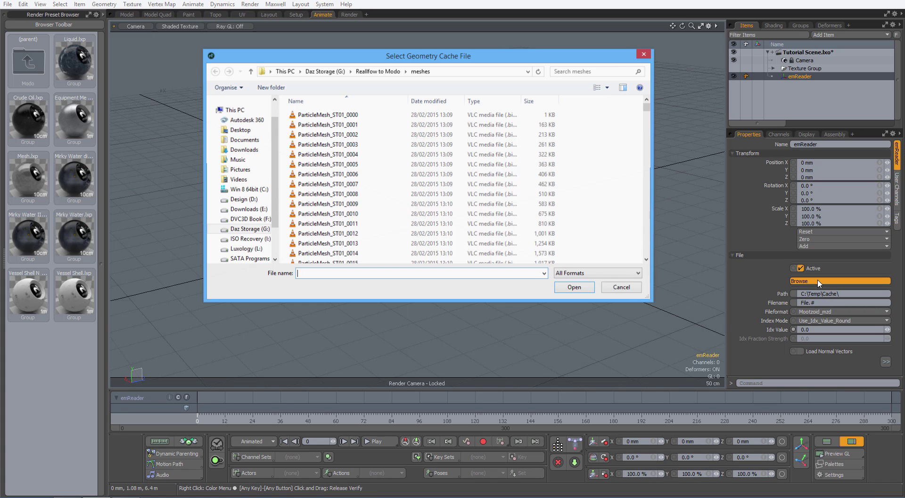
pyautogui.click(357, 116)
pyautogui.click(575, 287)
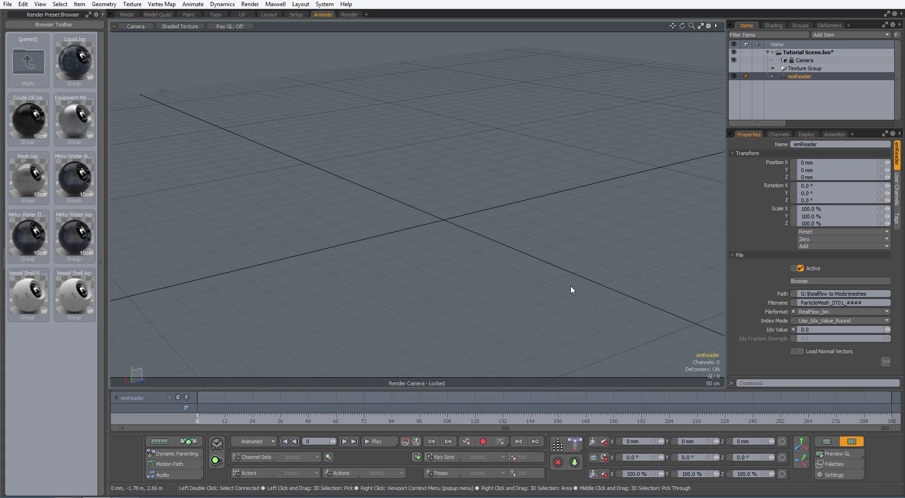
# Step the timeline through frames 7 and 3 back to frame 0.
pyautogui.click(213, 417)
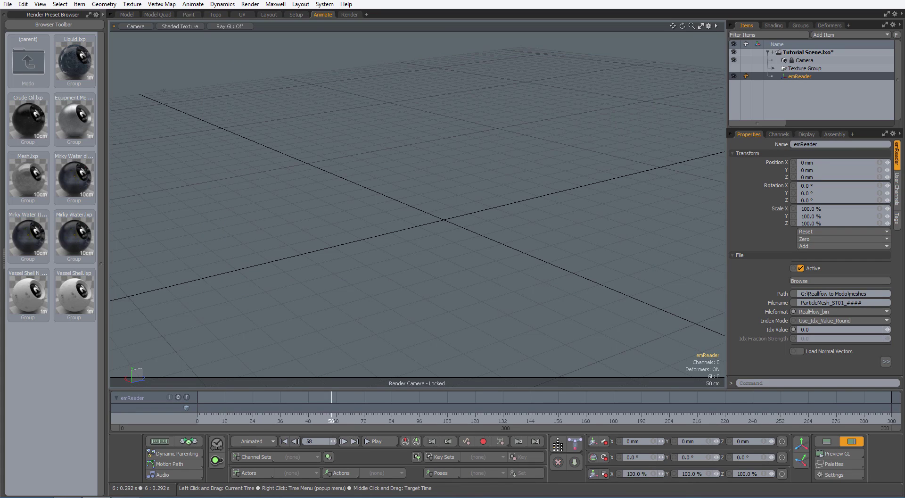
pyautogui.click(204, 418)
pyautogui.click(199, 420)
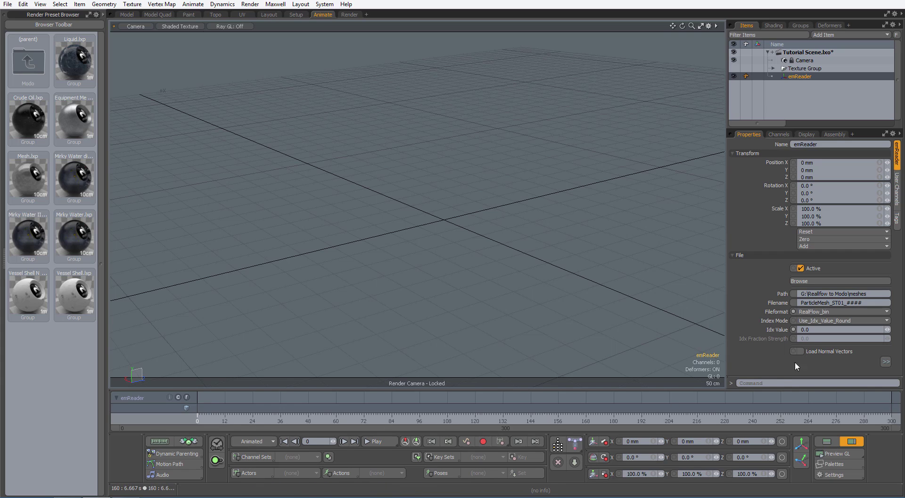
# Key the emReader Idx Value at 0 on frame 0 and at 300 on frame 300.
pyautogui.click(811, 331)
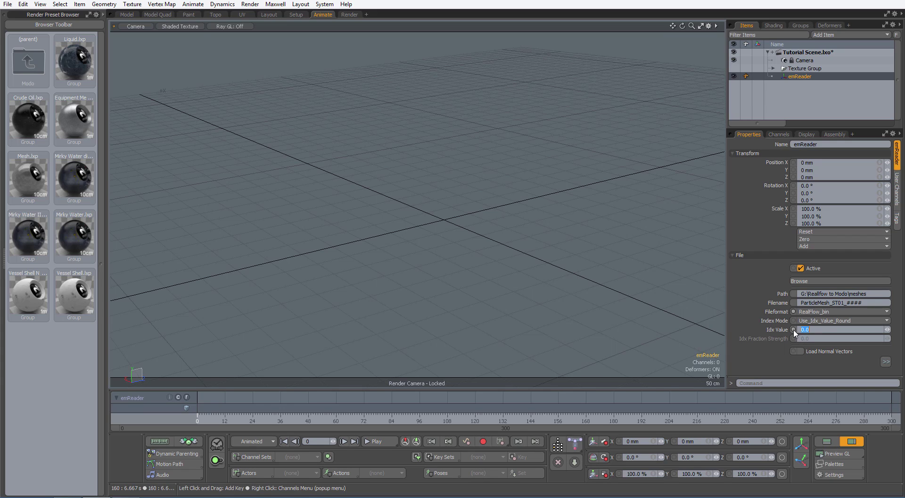
pyautogui.click(794, 330)
pyautogui.moveTo(854, 424); pyautogui.dragTo(894, 424)
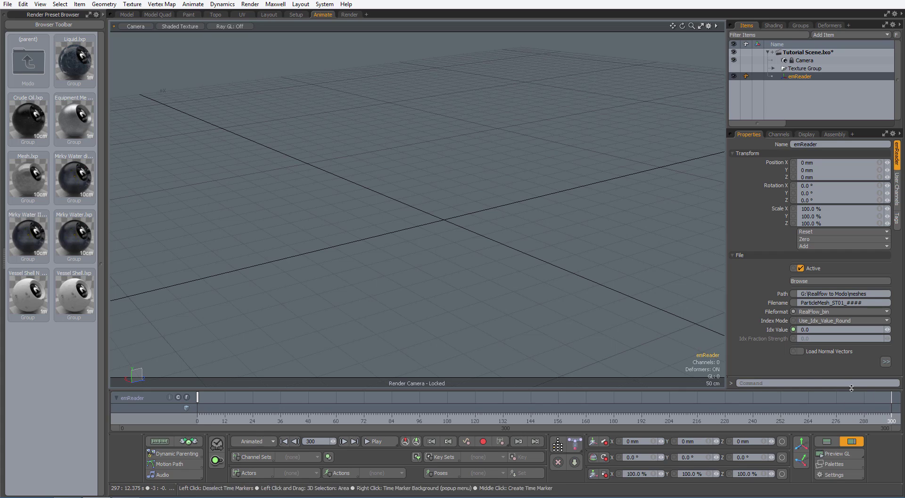
pyautogui.click(809, 329)
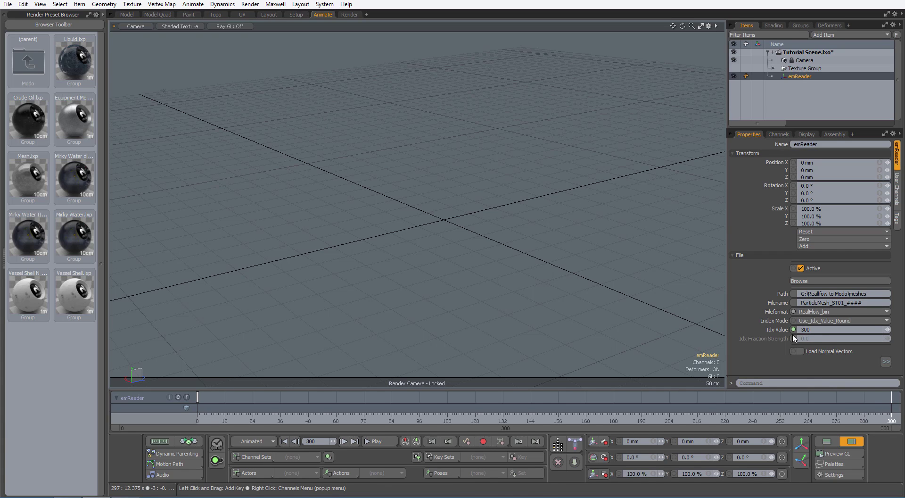
pyautogui.press('Return')
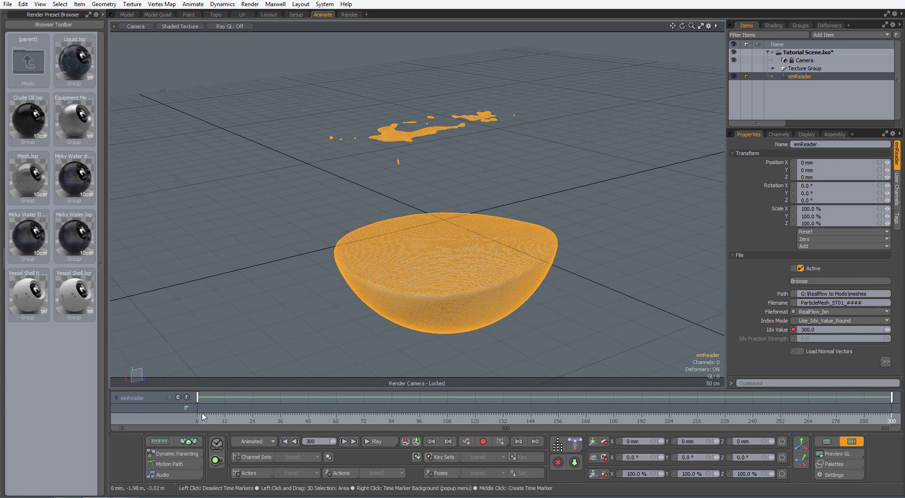
# Return to frame 0, deselect emReader, and scrub the fluid animation through to frame 300.
pyautogui.click(199, 419)
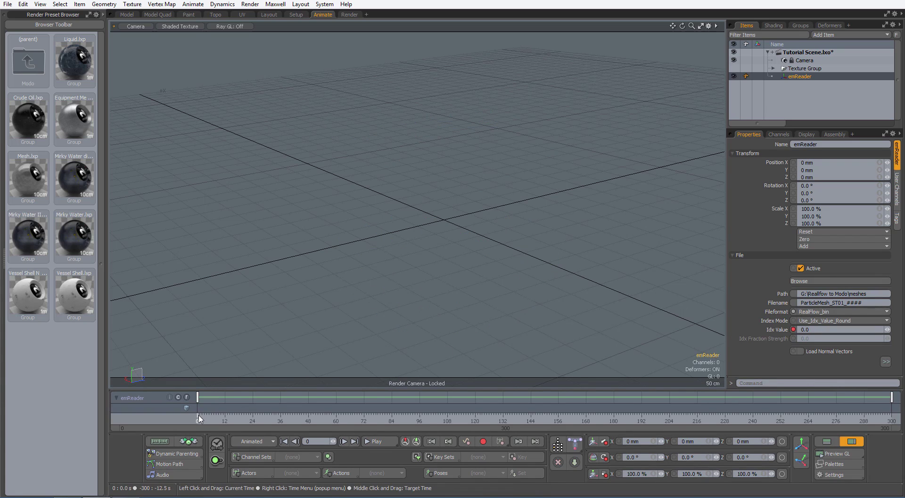
pyautogui.click(246, 336)
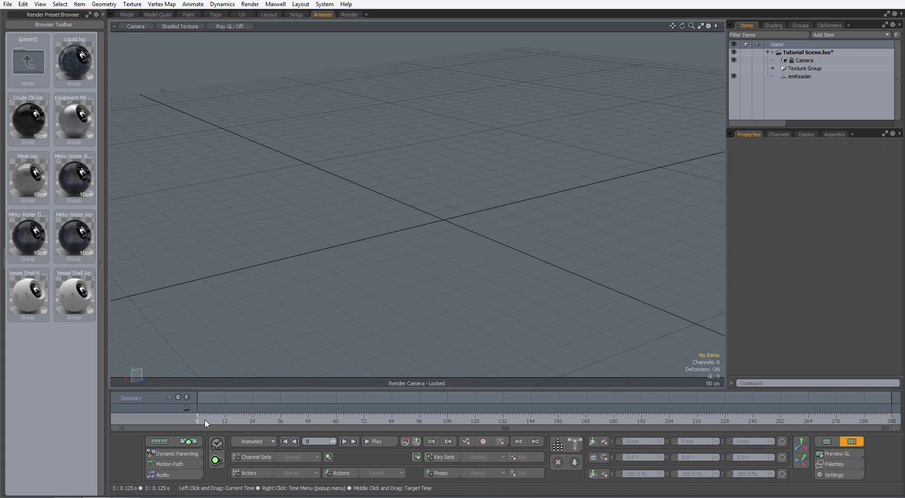
pyautogui.moveTo(204, 423); pyautogui.dragTo(892, 420)
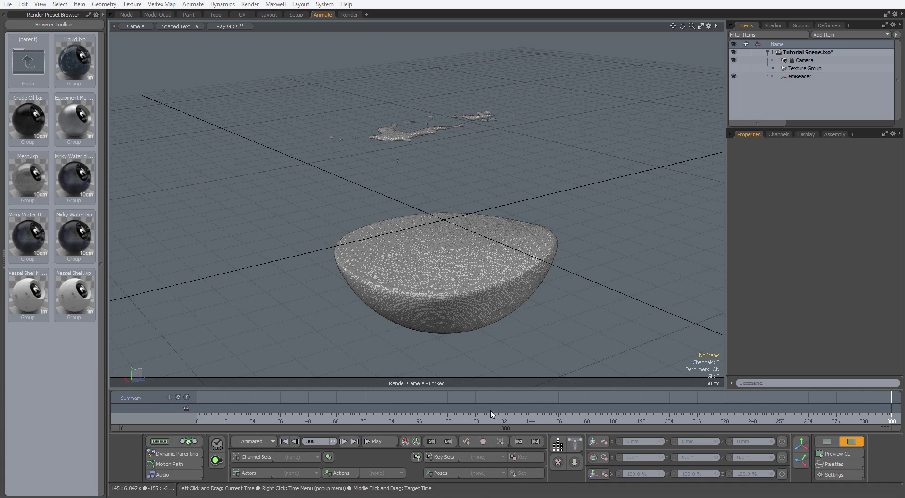
# Go to frame 72, check its 1280×720 test render, then close the render window.
pyautogui.click(365, 424)
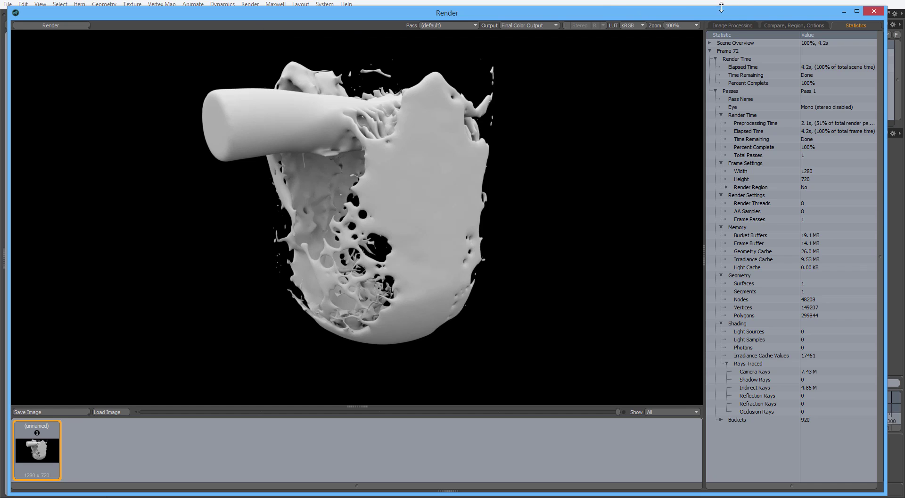
pyautogui.click(874, 11)
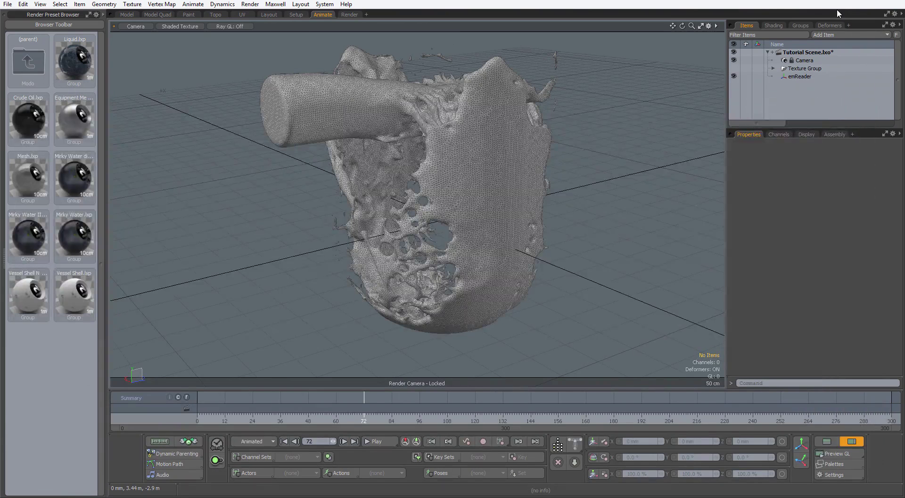
# Apply the Mirky Water II preset to the fluid mesh and render frame 72.
pyautogui.click(776, 26)
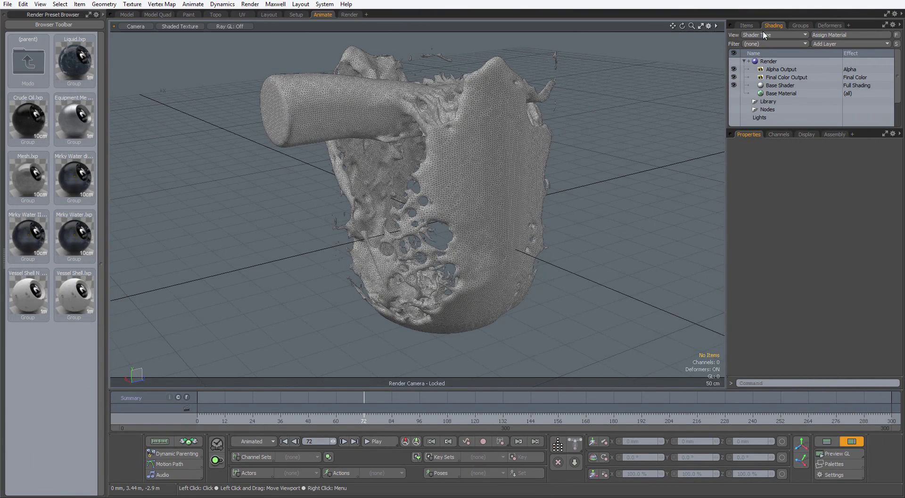
pyautogui.moveTo(42, 232); pyautogui.dragTo(790, 78)
pyautogui.click(240, 5)
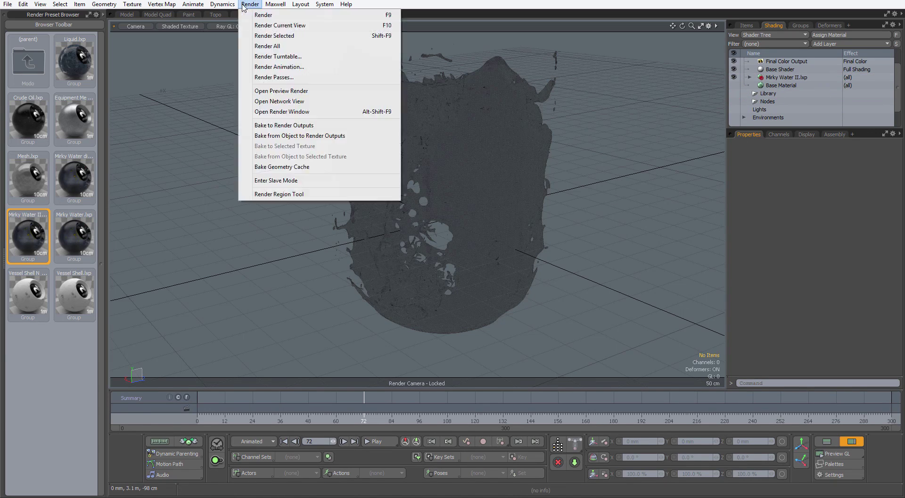
pyautogui.click(254, 15)
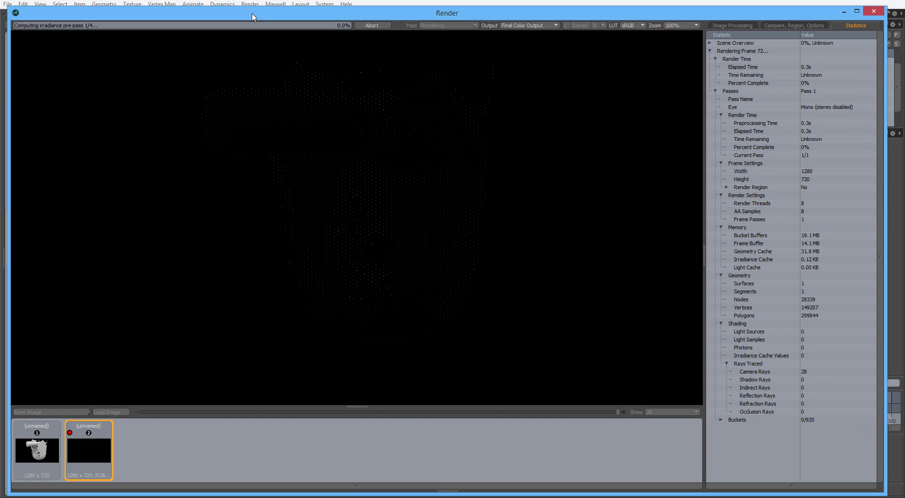